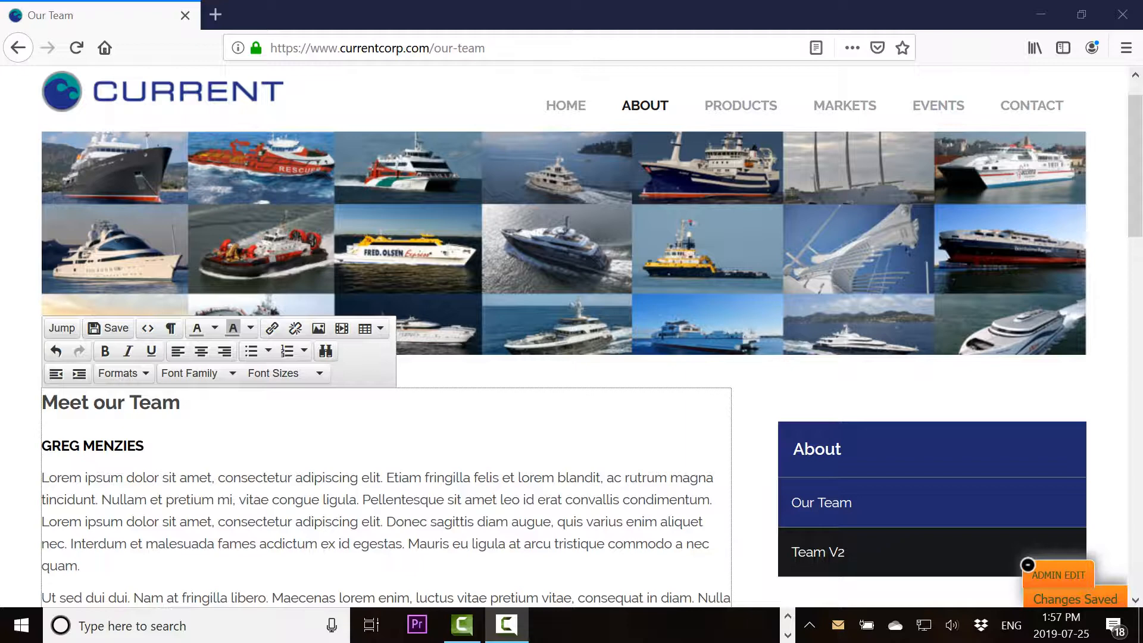
- Pick GM.PNG from the Image Manager and describe it with the member's name and 'Current Corp'
scroll(572, 339, "down", 5)
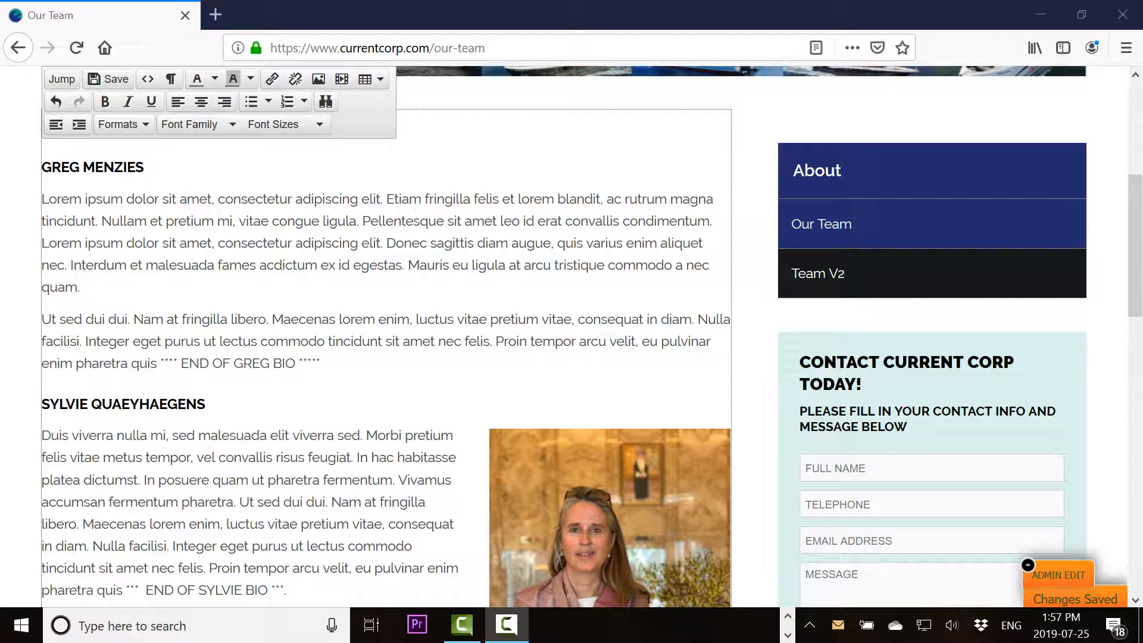
scroll(572, 336, "up", 2)
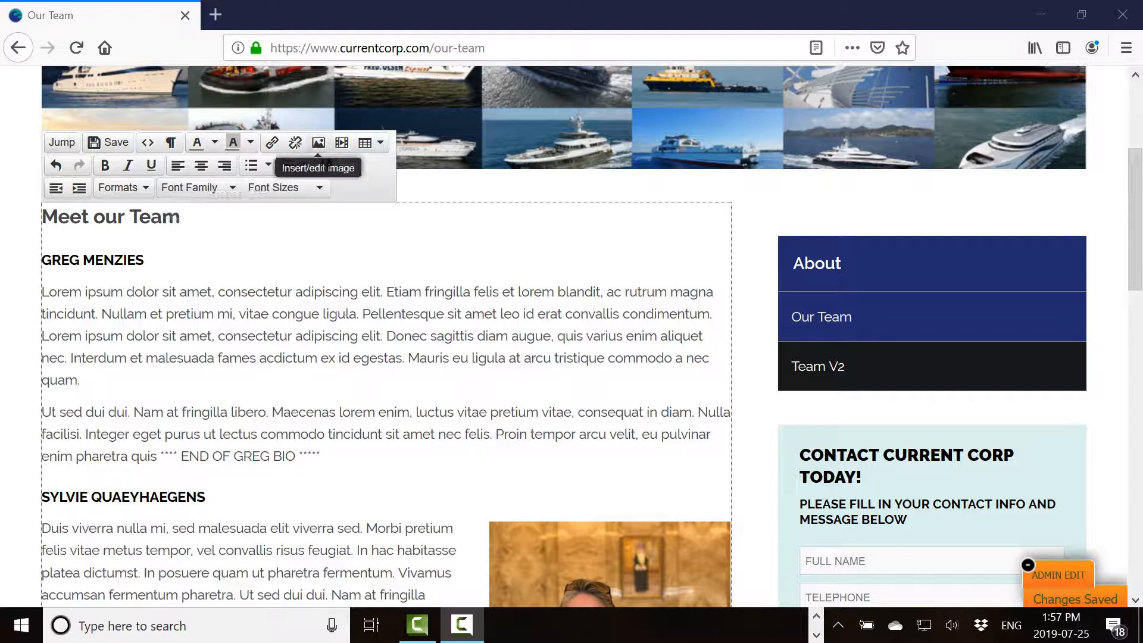
left_click(319, 143)
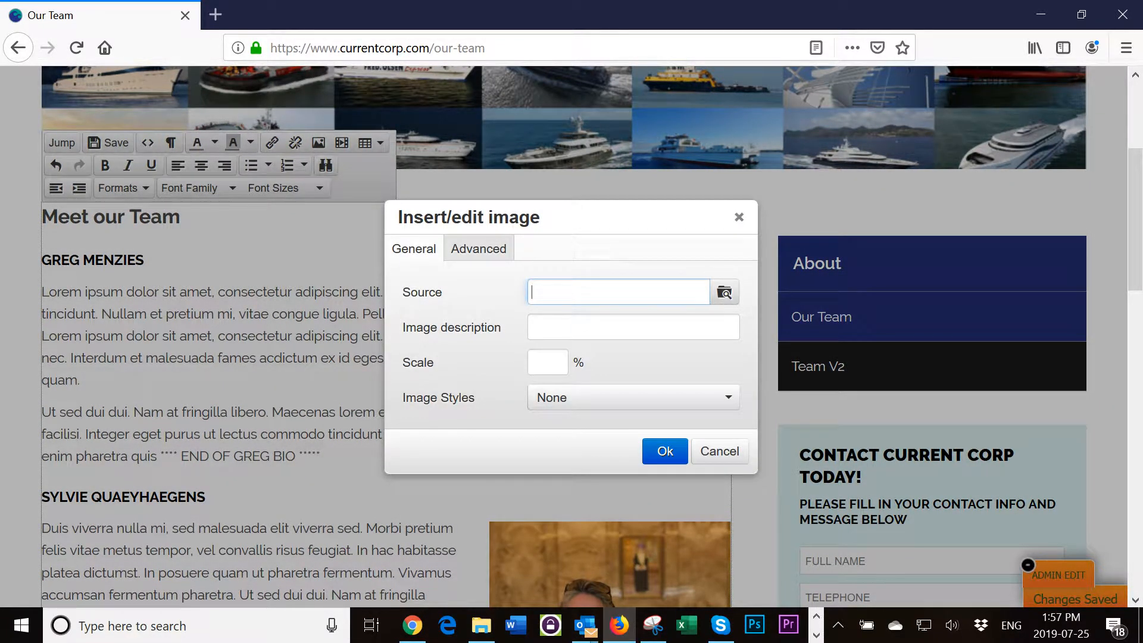
left_click(724, 291)
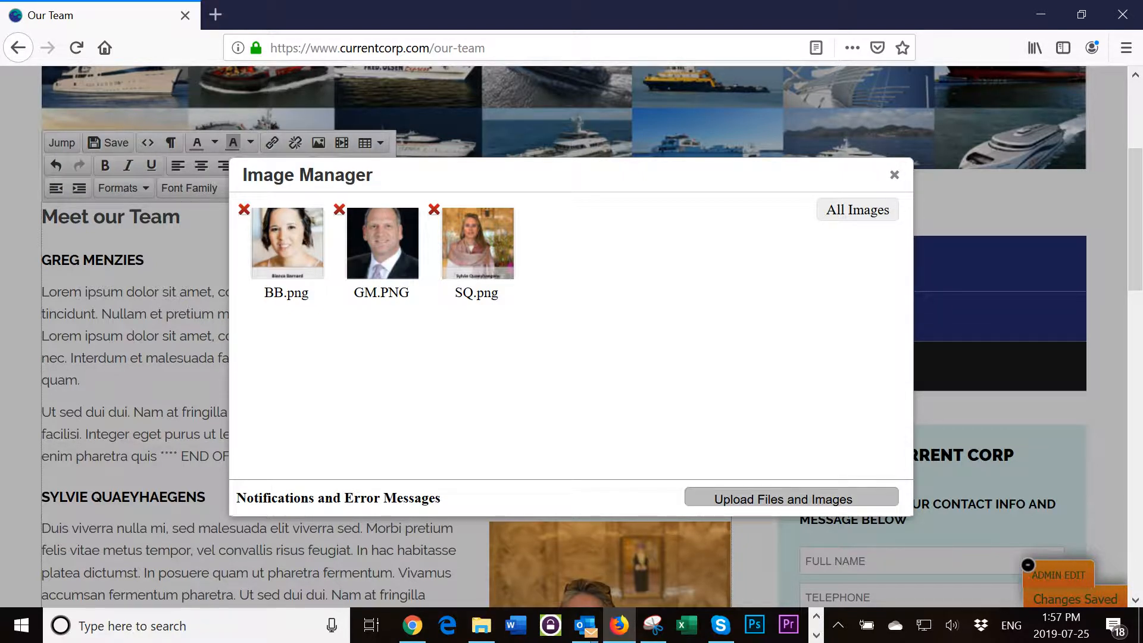
mouse_move(382, 243)
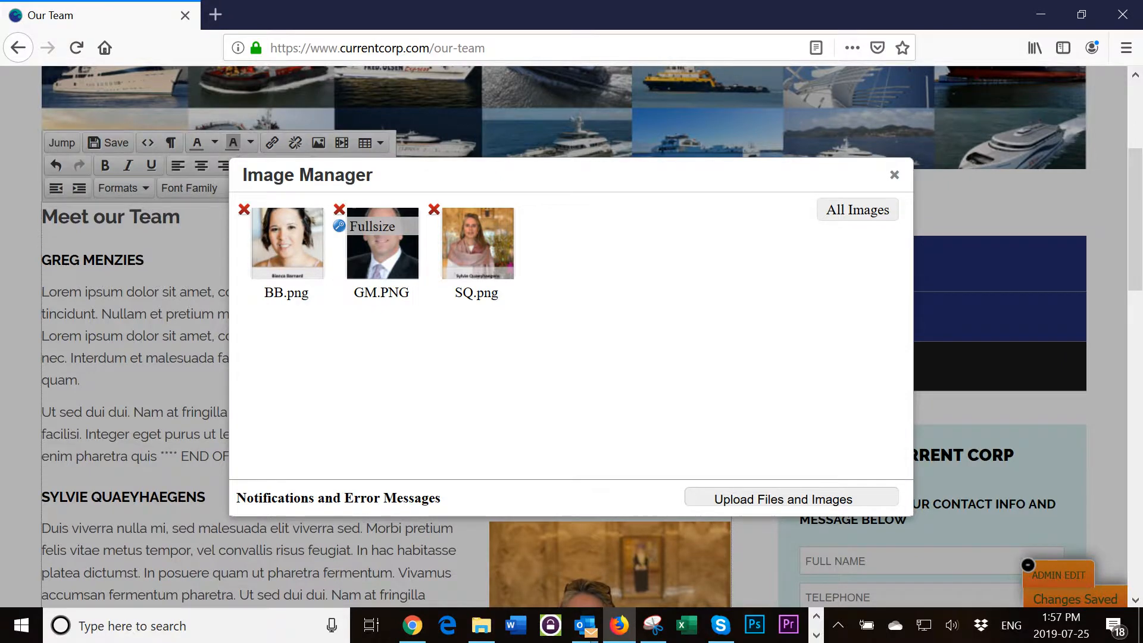
left_click(382, 251)
left_click_drag(586, 327, 530, 328)
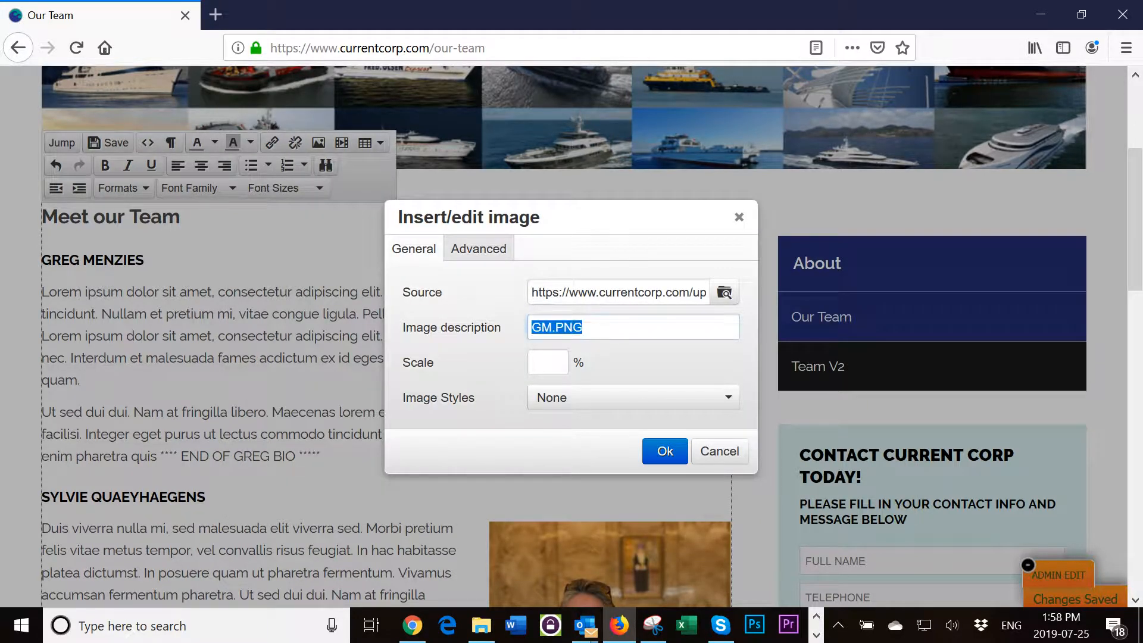
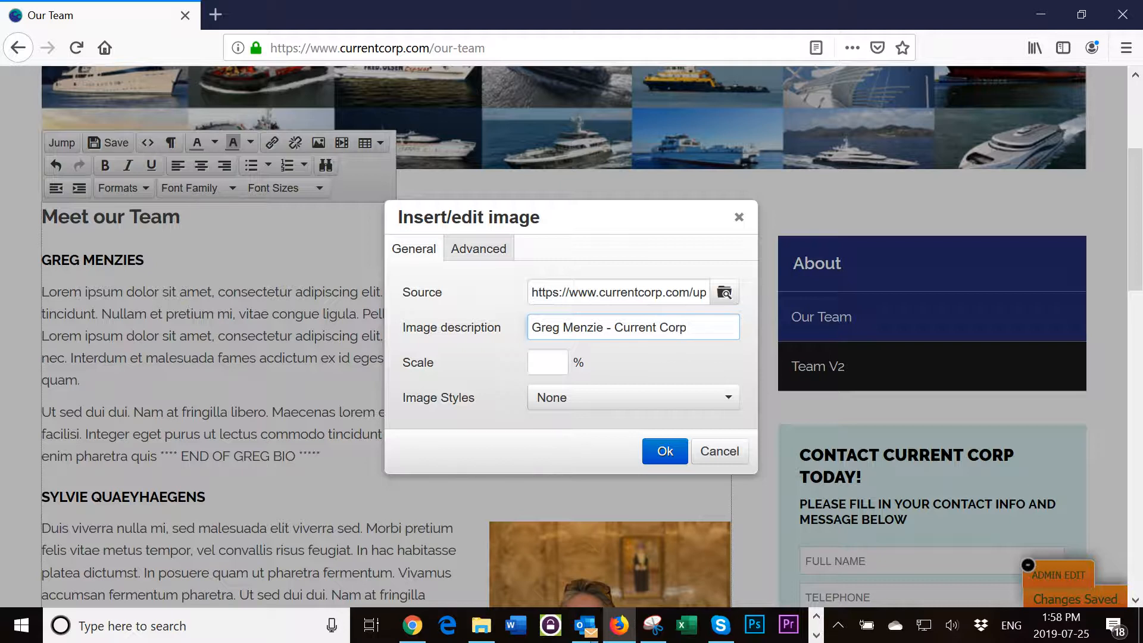
- Give the GM.PNG photo the 'Third to the Right' style and insert it into the bio
left_click(633, 397)
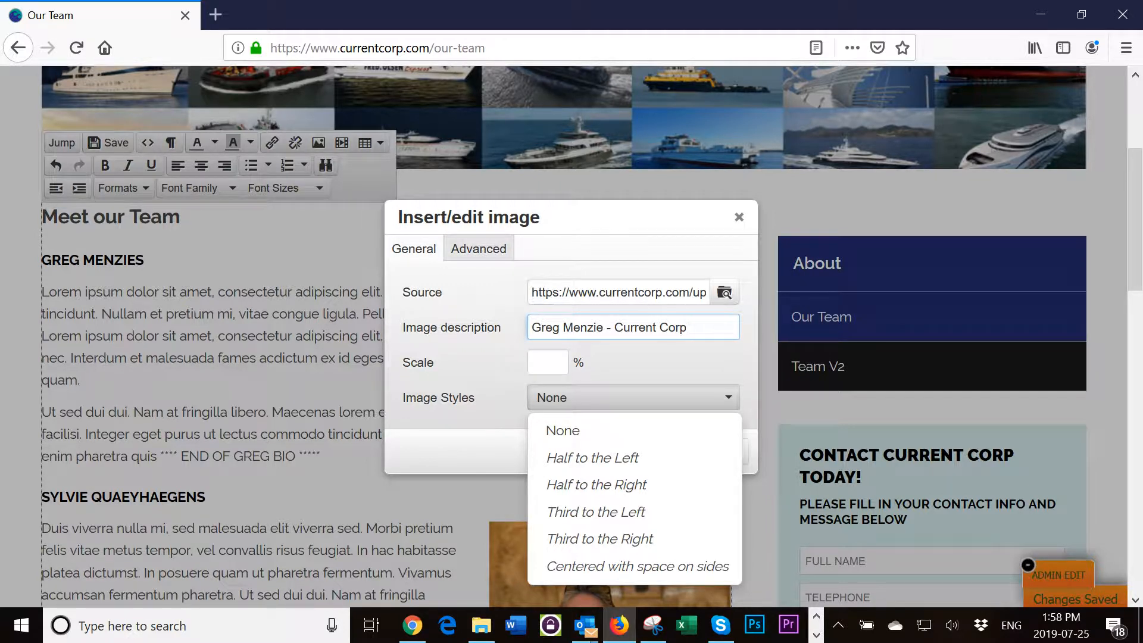
key("Down")
key("Down")
key("Down")
key("Down")
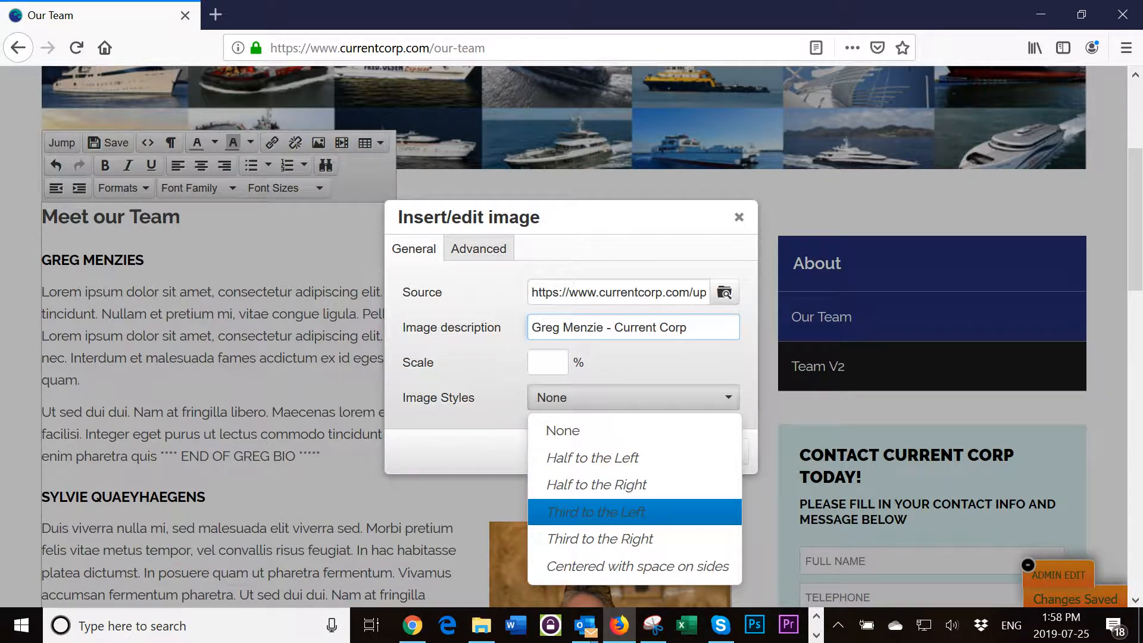
key("Down")
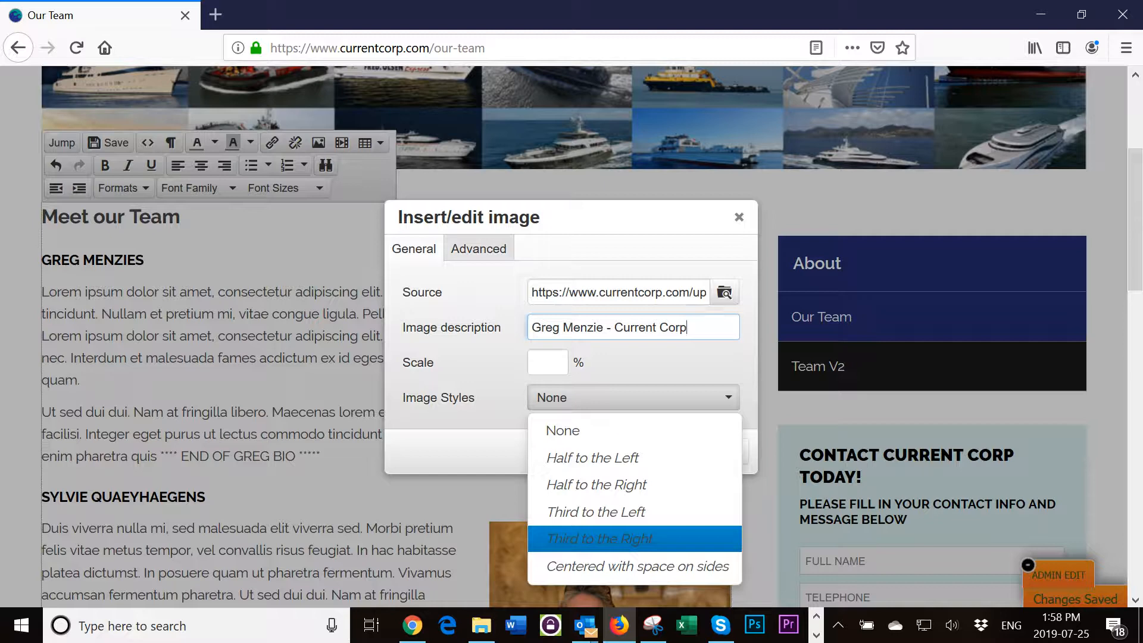
key("Return")
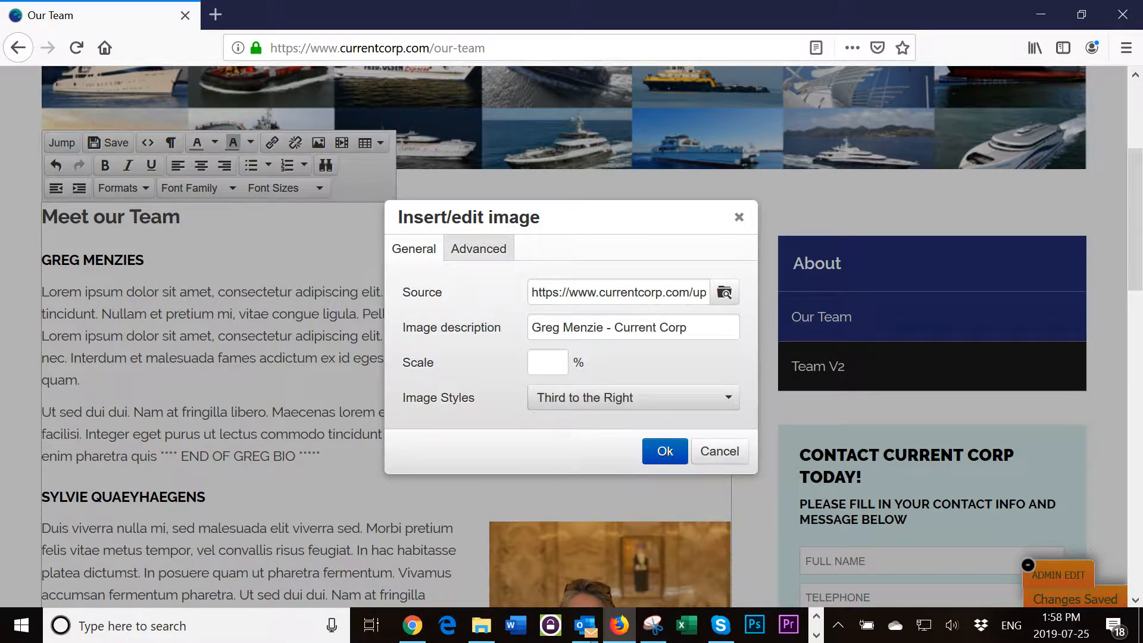
key("Return")
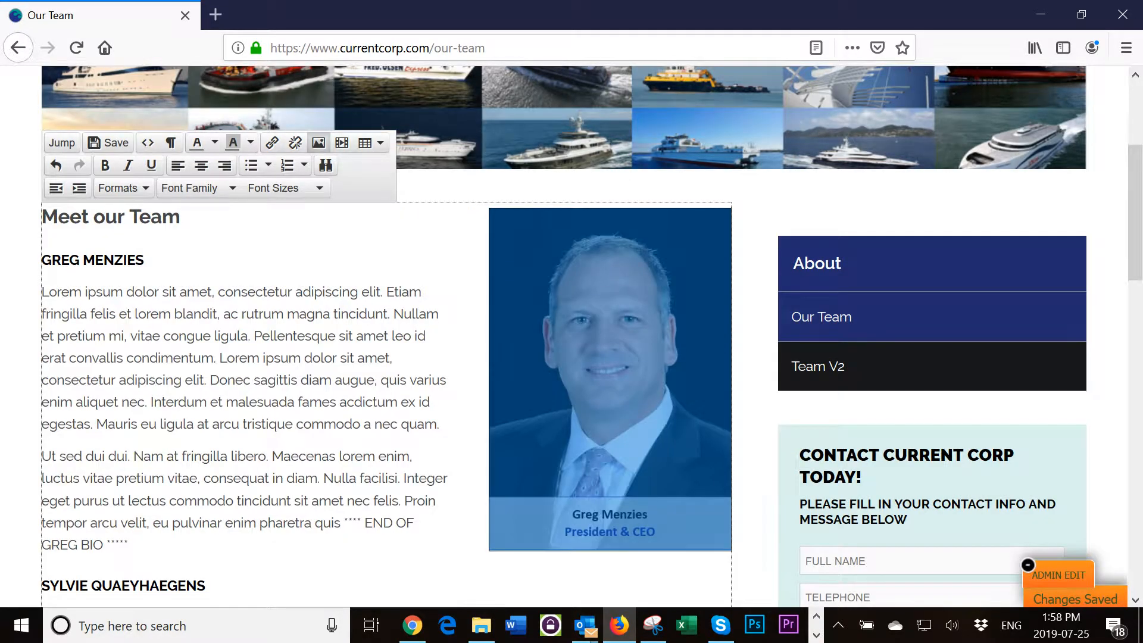
- Move the GM.PNG photo to just before the first member's name heading
left_click(301, 403)
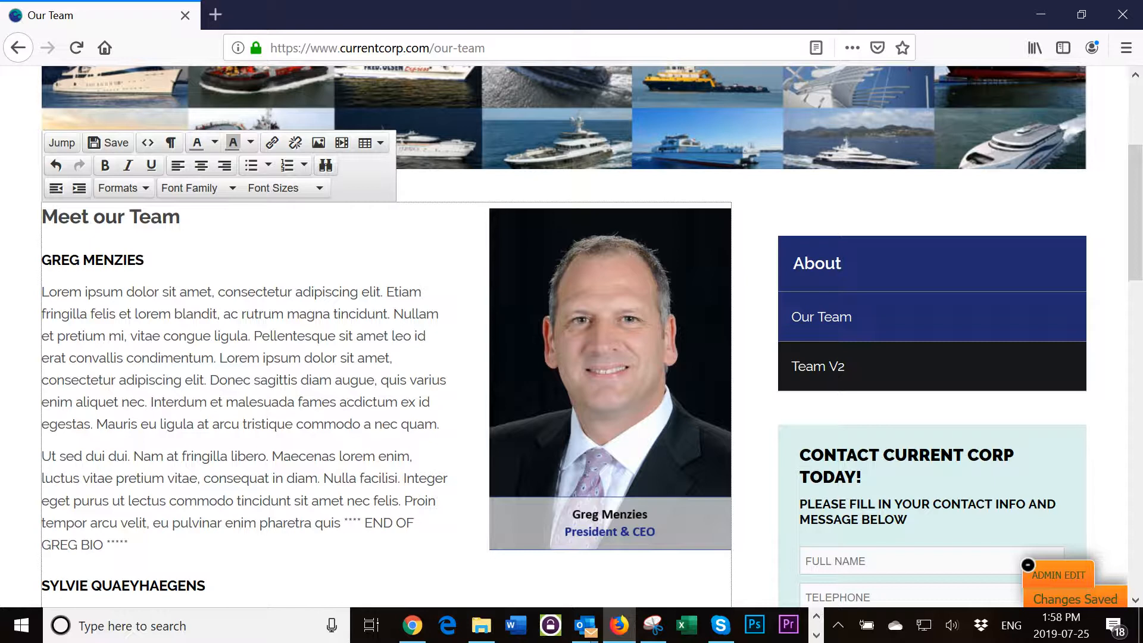
left_click_drag(610, 250, 71, 270)
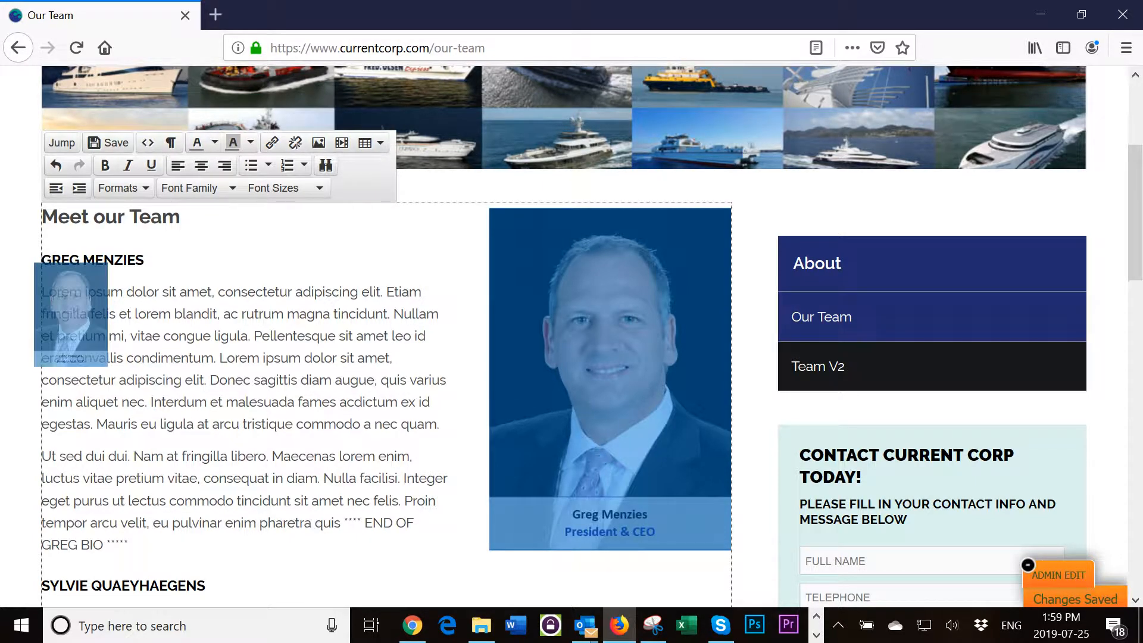
left_click_drag(70, 270, 71, 271)
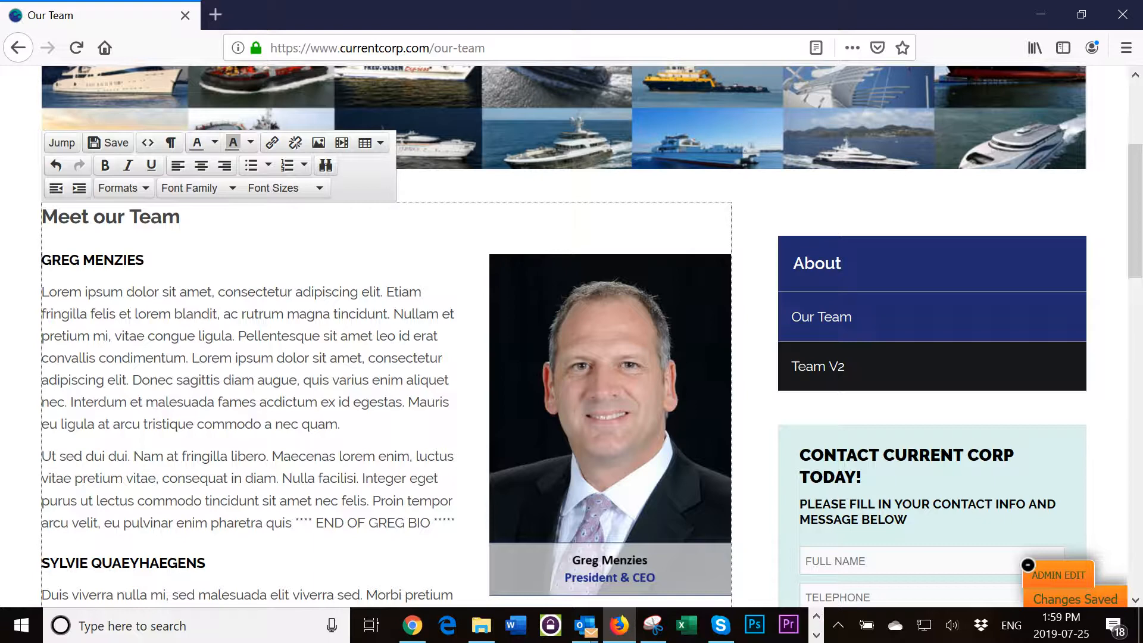
scroll(571, 338, "down", 3)
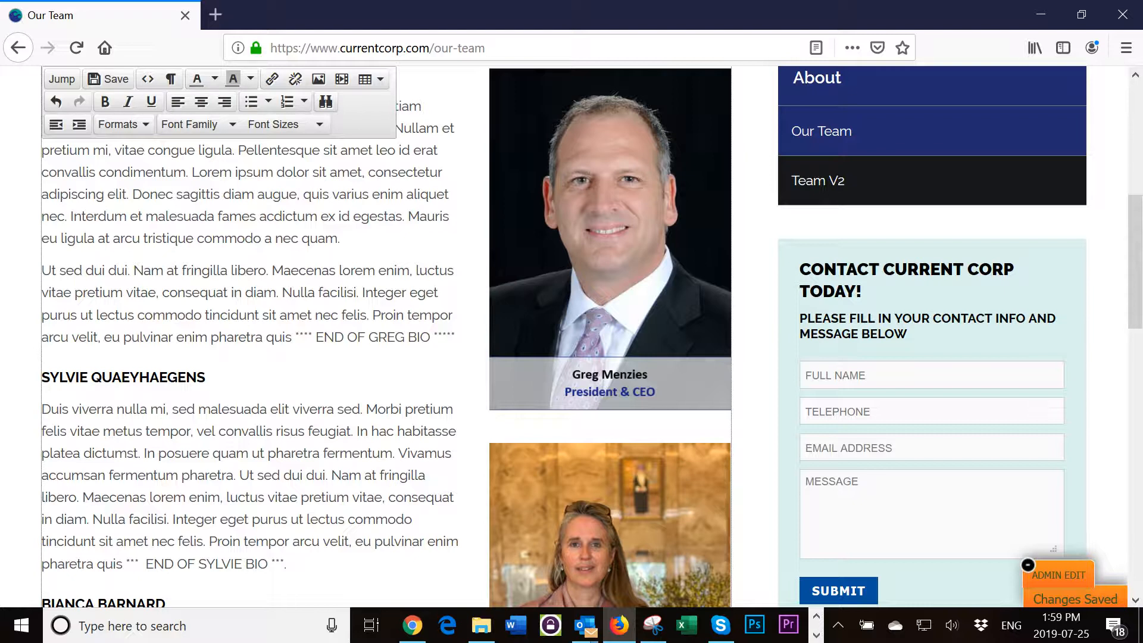
scroll(572, 338, "down", 8)
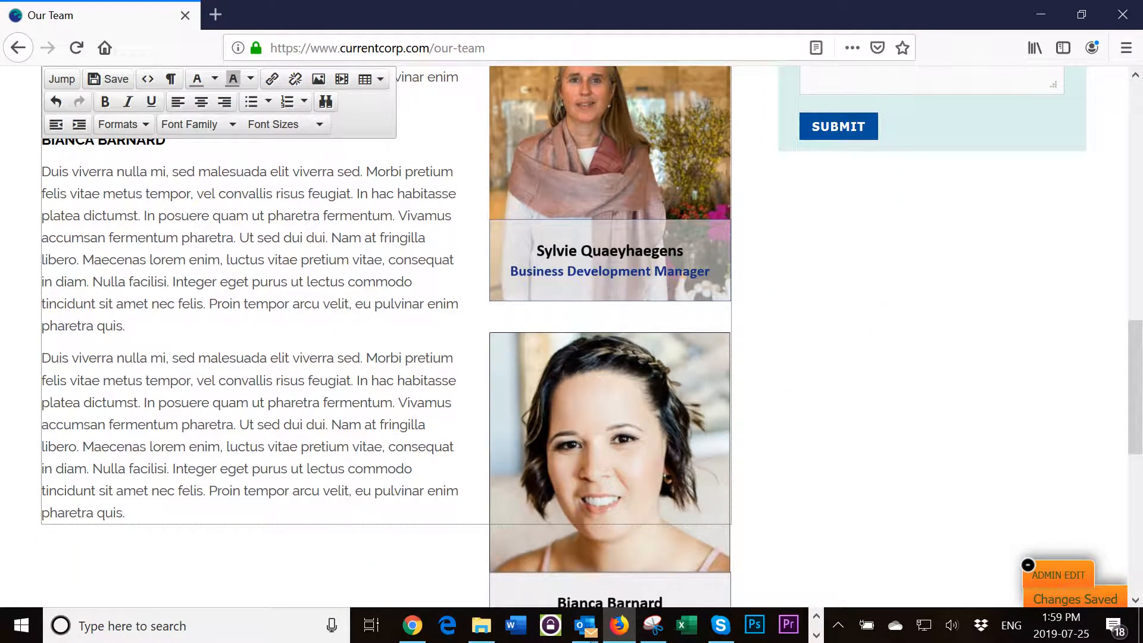
scroll(571, 337, "up", 10)
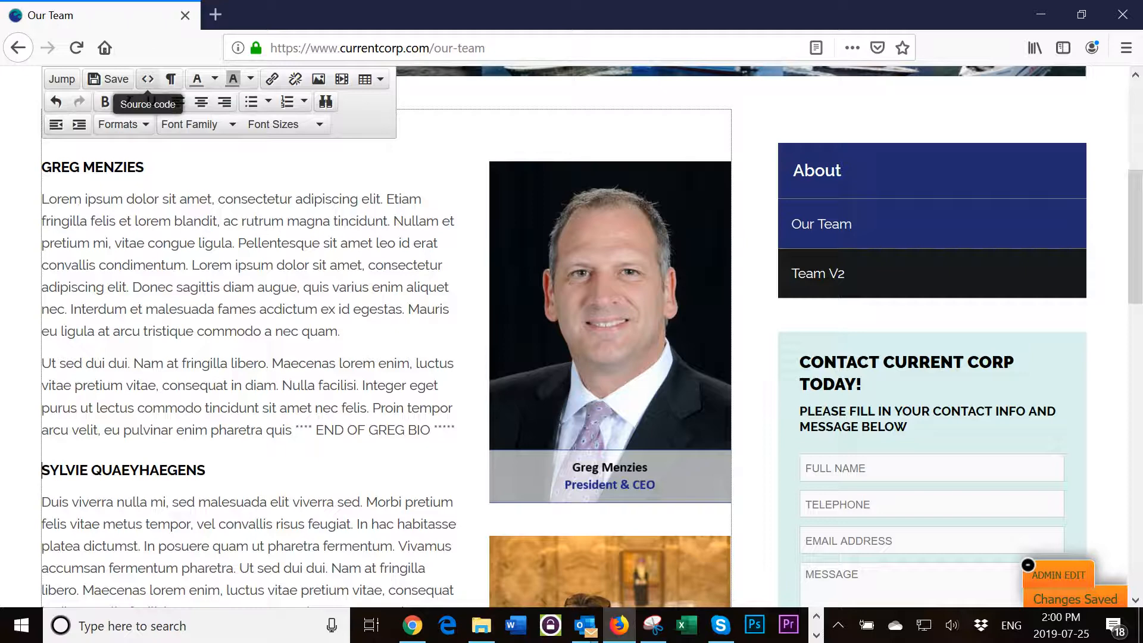
- Add style="clear:both" to the second member's <h2> heading in the HTML source
left_click(148, 80)
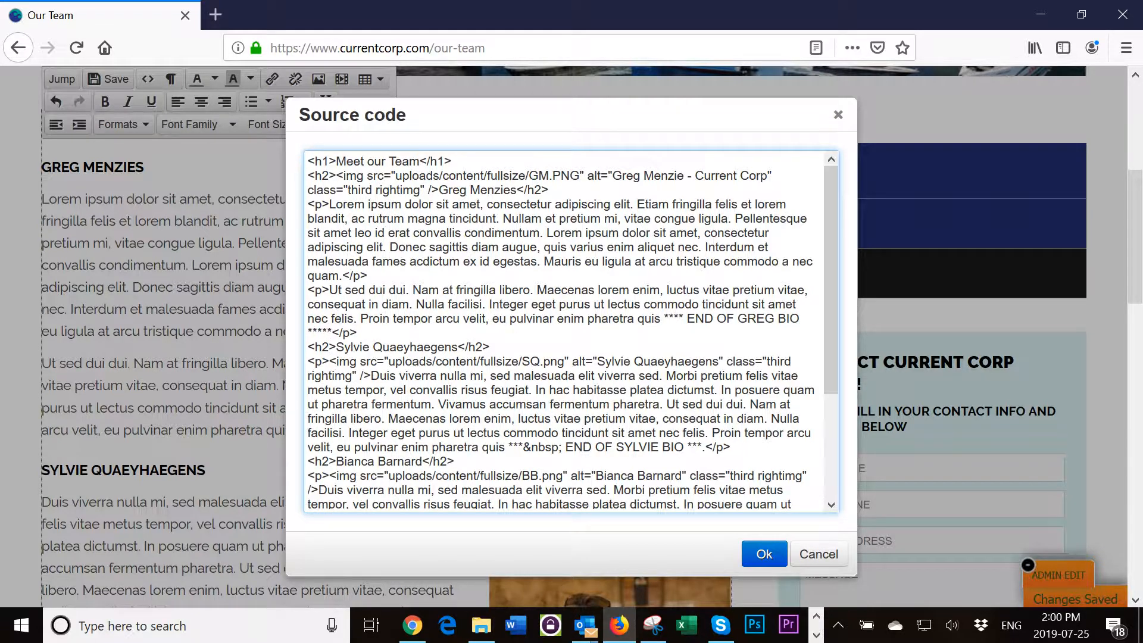
type("style=")
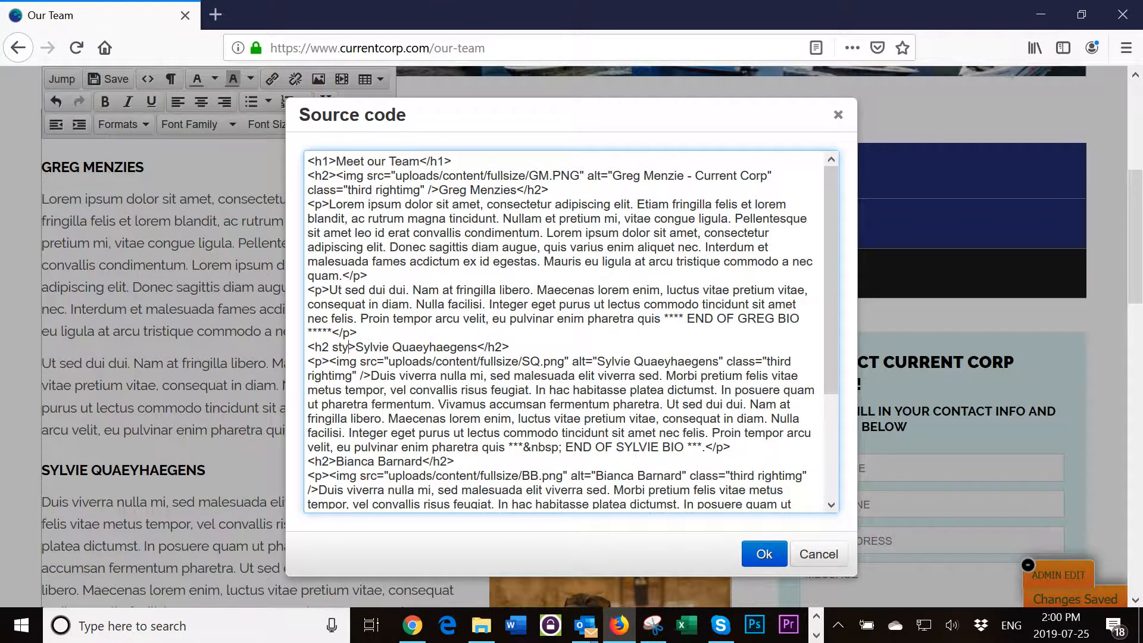
type("\"c")
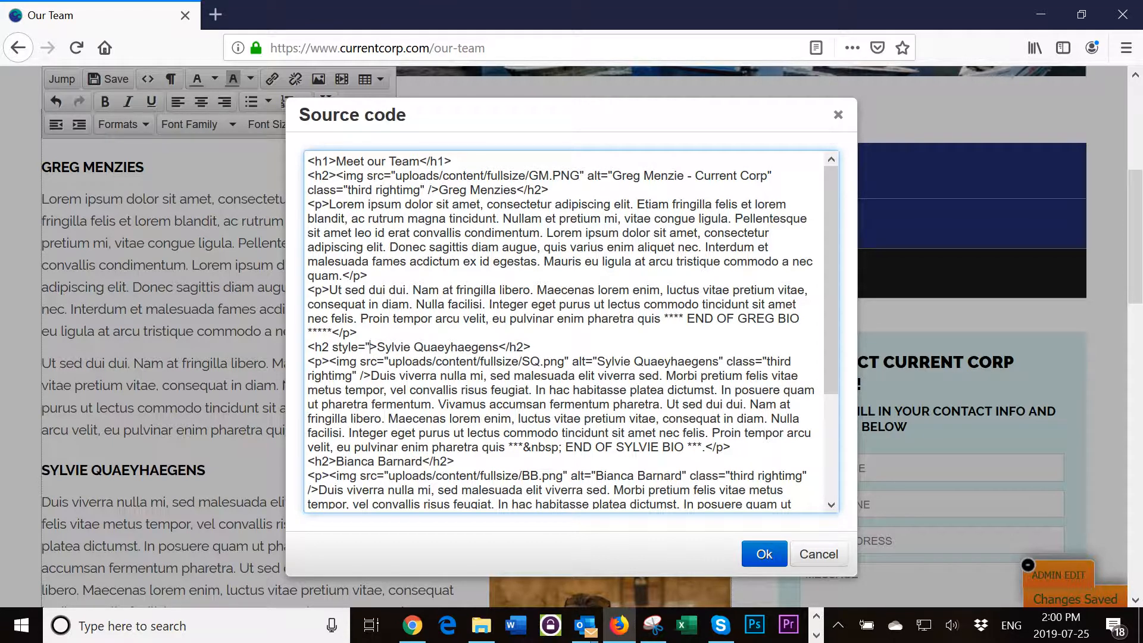
type("lear:b")
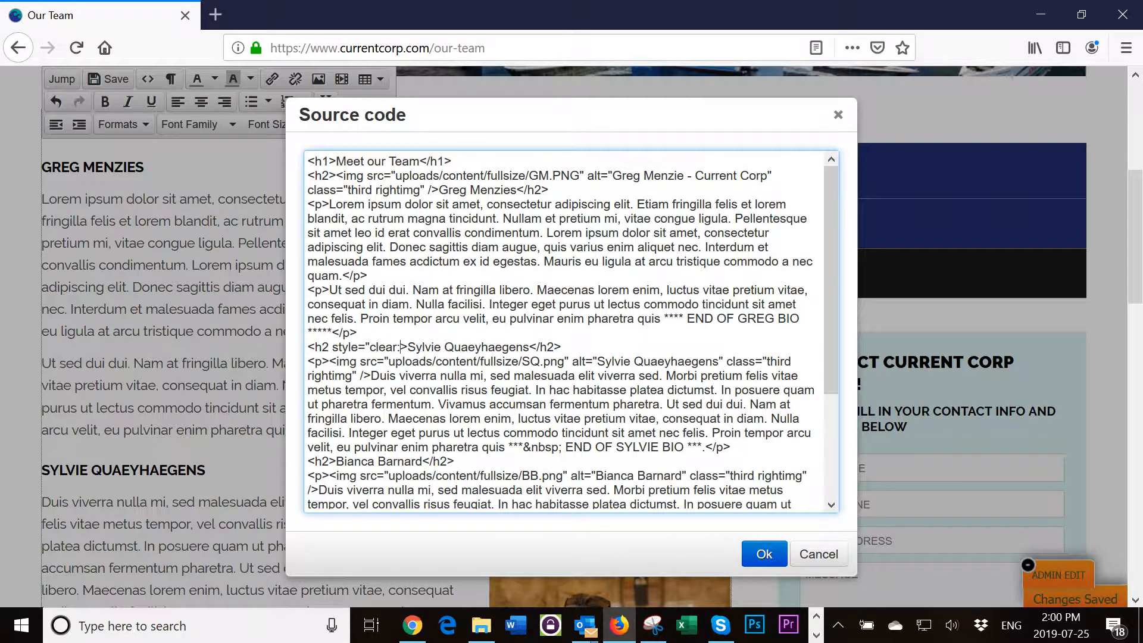
type("oth\"")
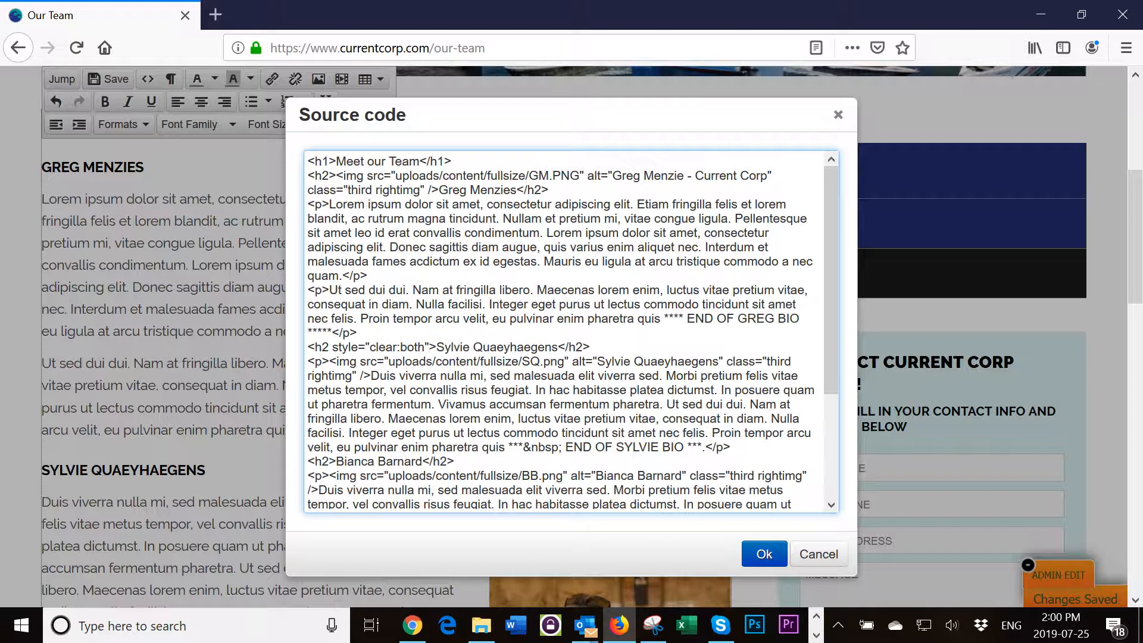
left_click(764, 554)
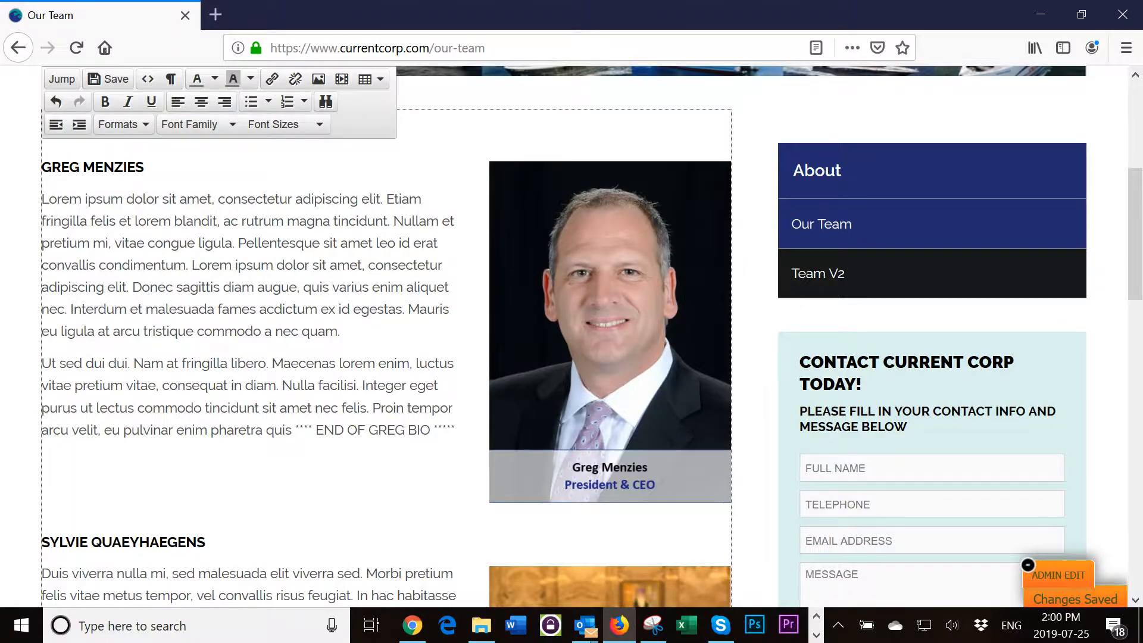
scroll(571, 336, "down", 3)
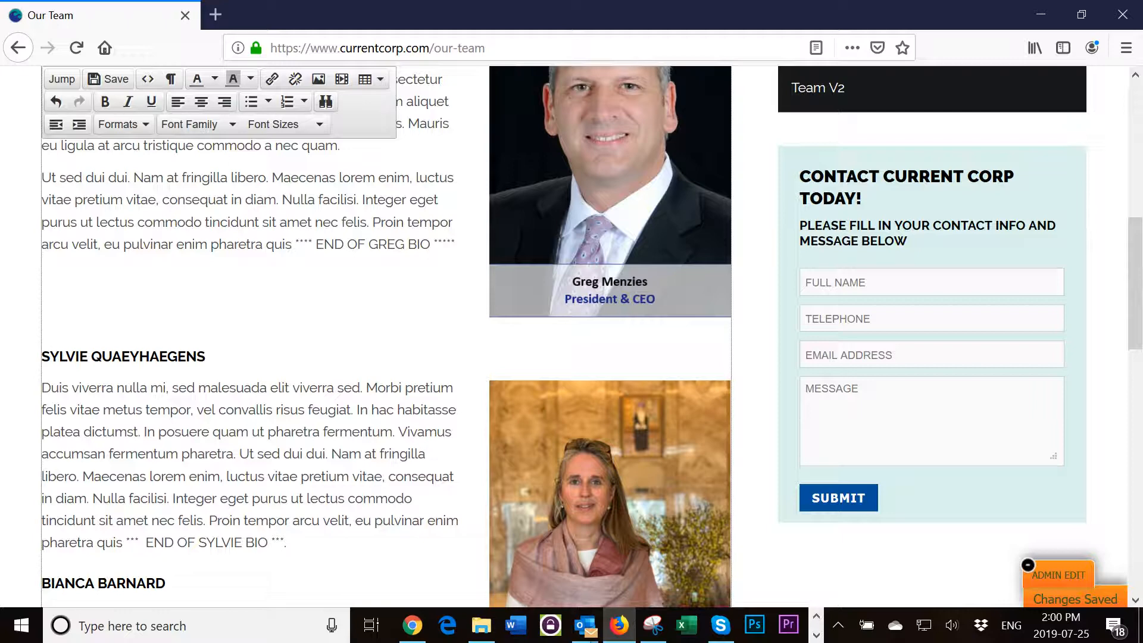
scroll(592, 337, "down", 3)
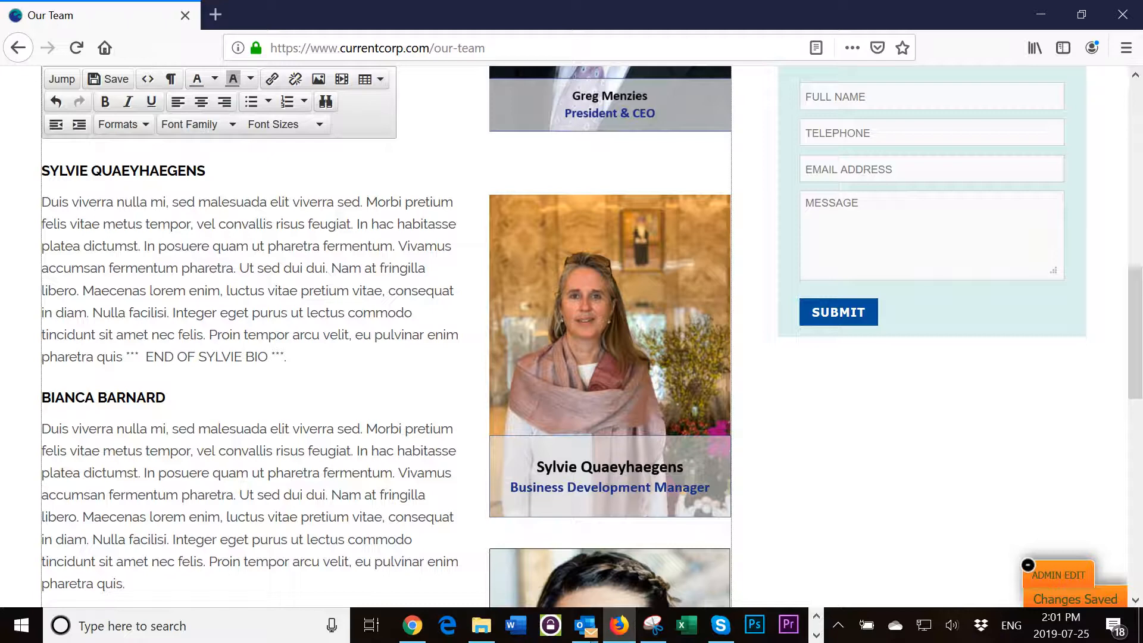
scroll(592, 336, "down", 2)
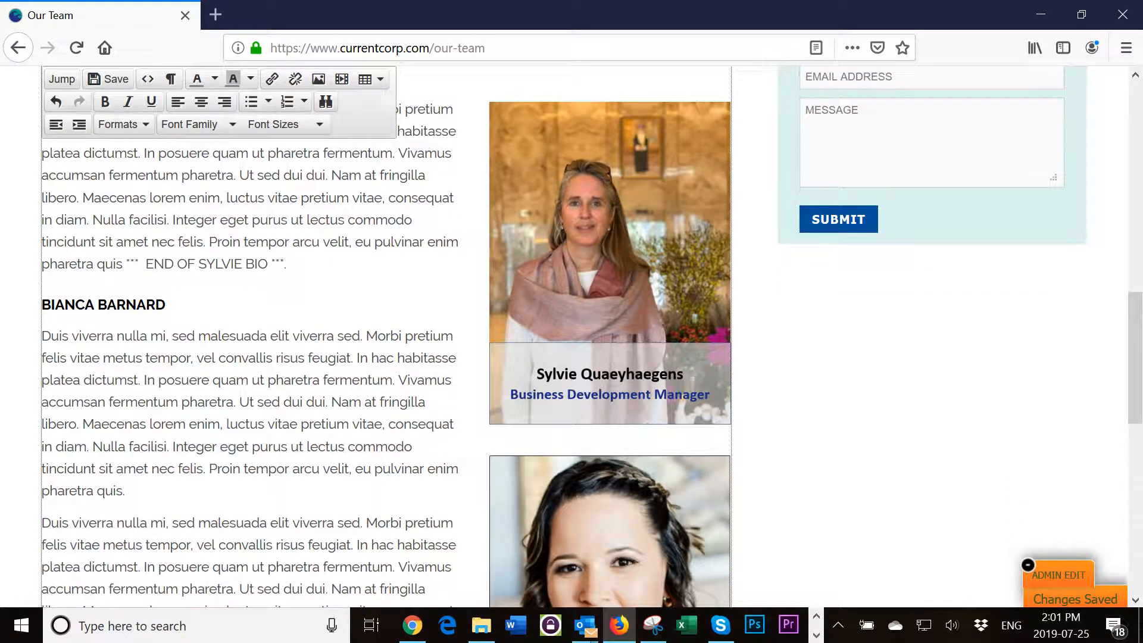
scroll(592, 336, "down", 2)
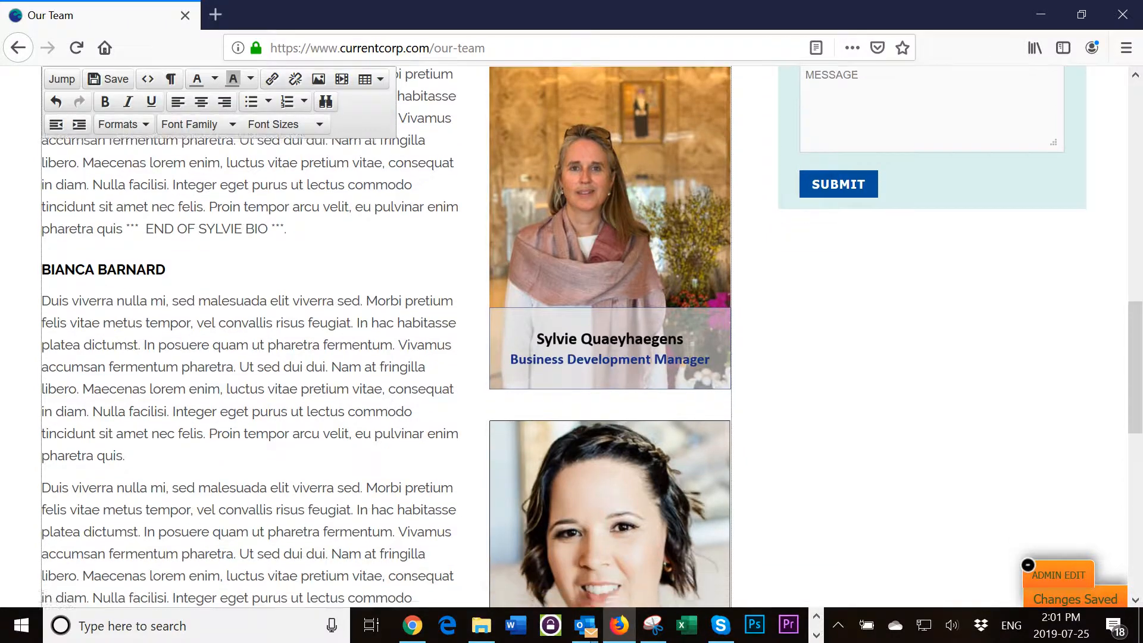
scroll(592, 336, "up", 4)
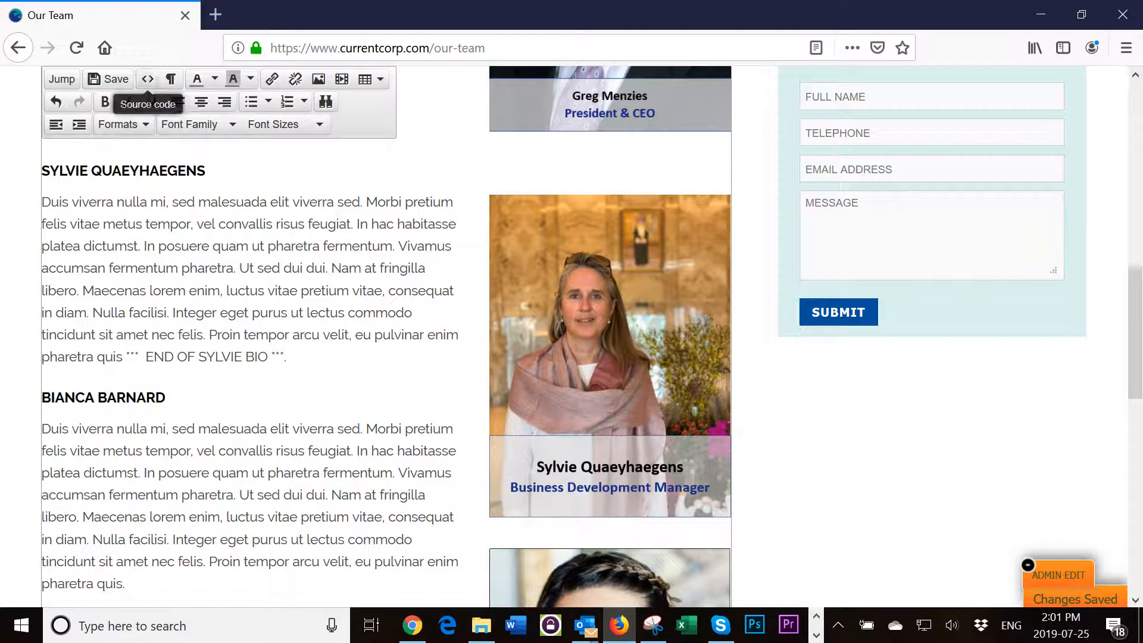
- Give the third member's <h2> heading style="clear:both" in the HTML source and apply it
left_click(147, 79)
scroll(571, 330, "down", 3)
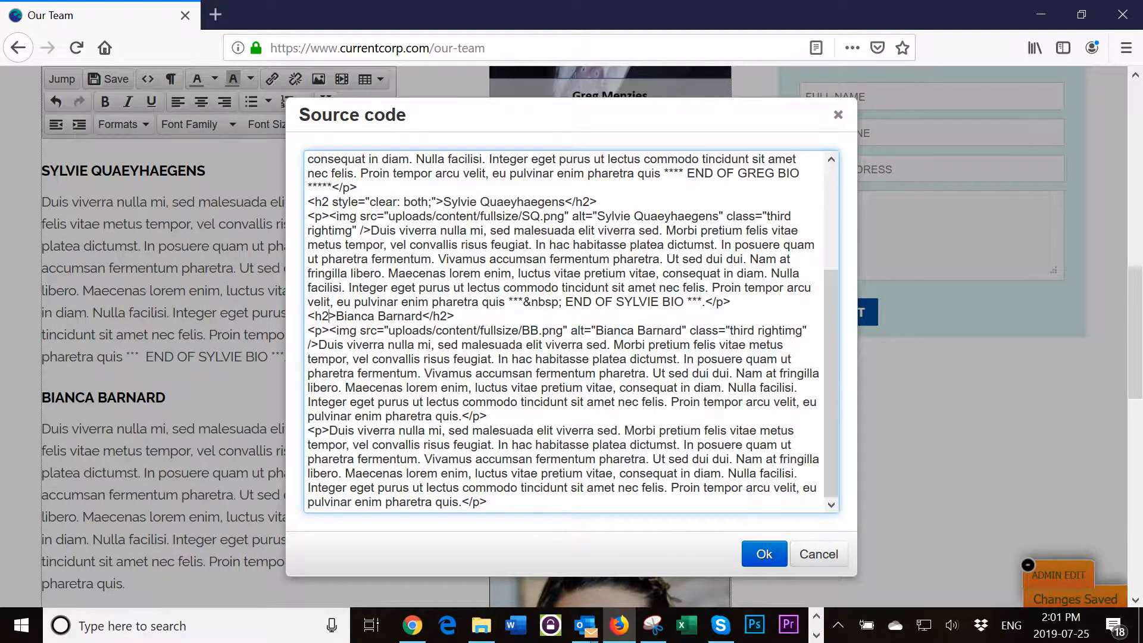
type("style")
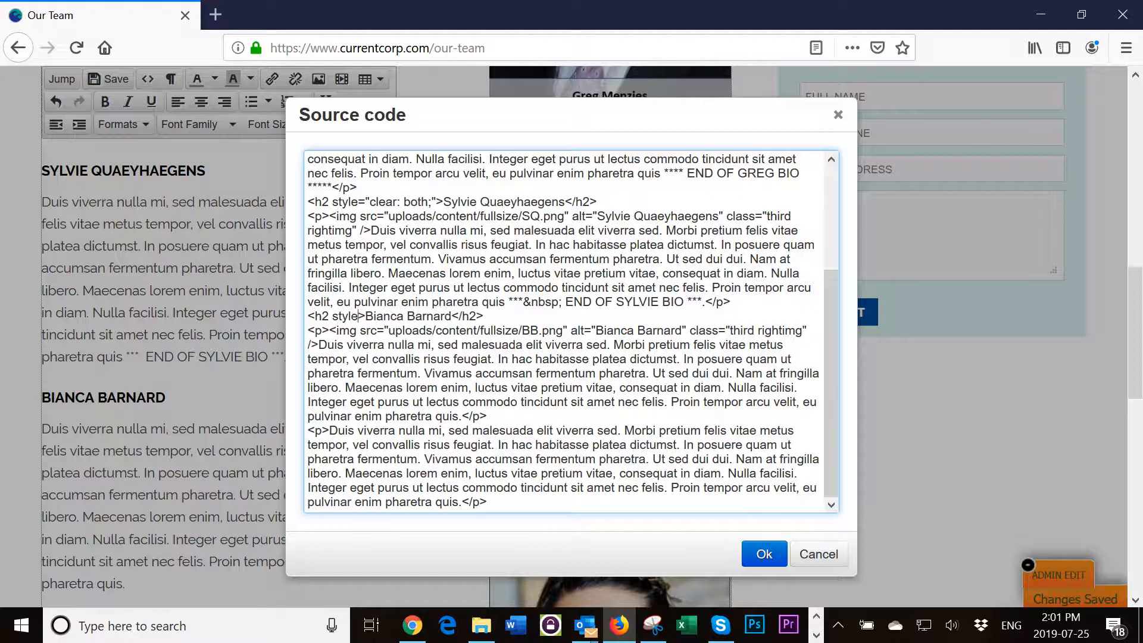
type("=")
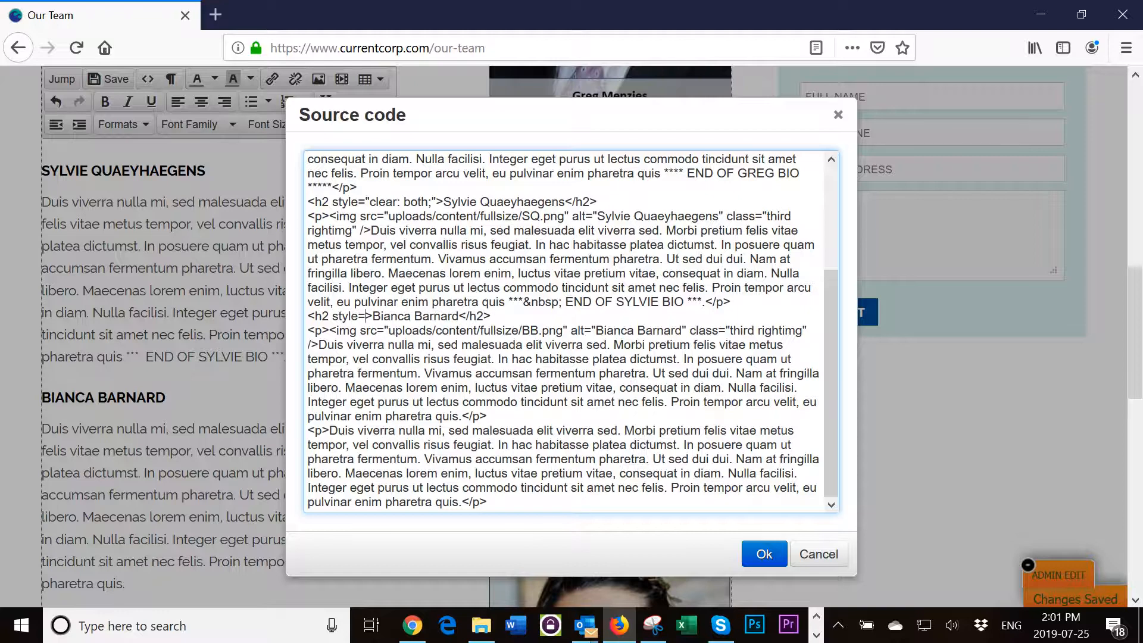
type("\"")
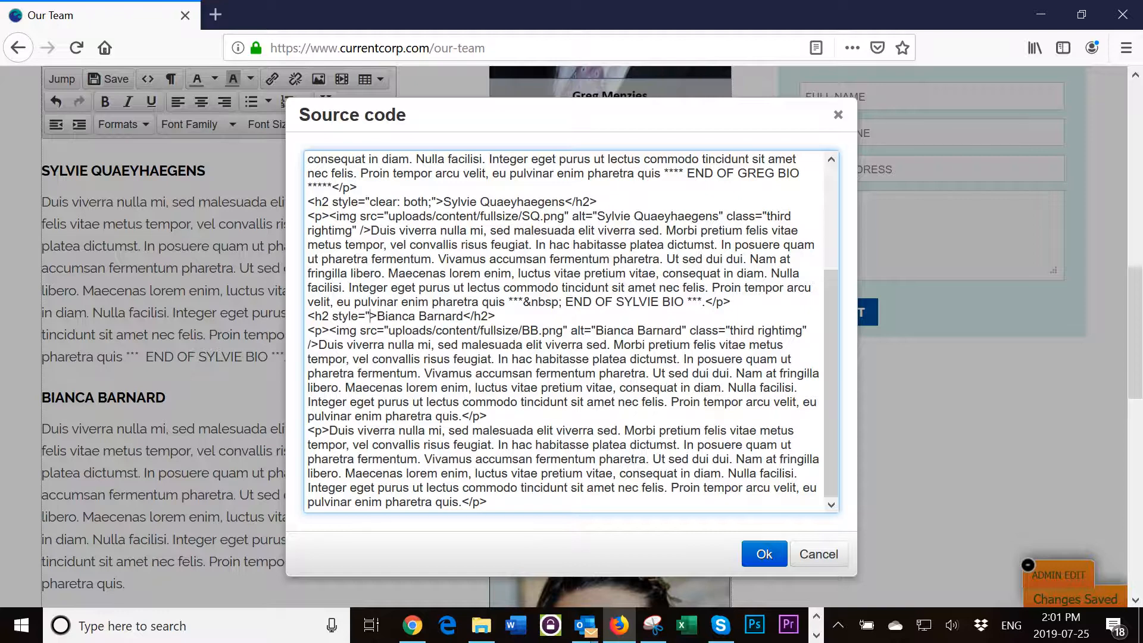
type("clear:bot")
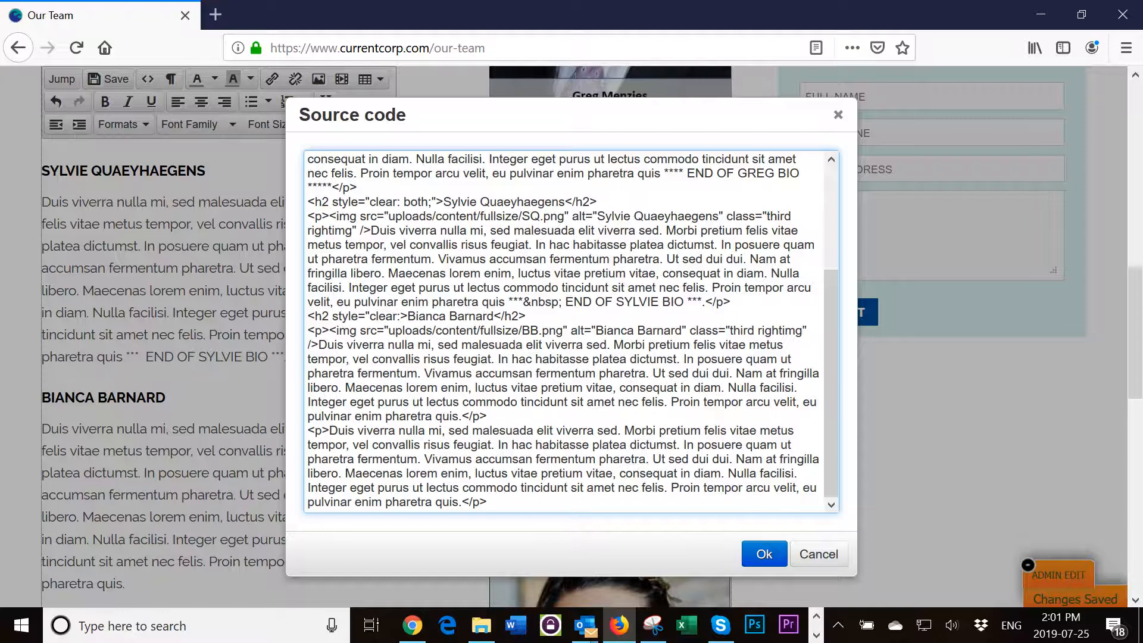
type("h\"")
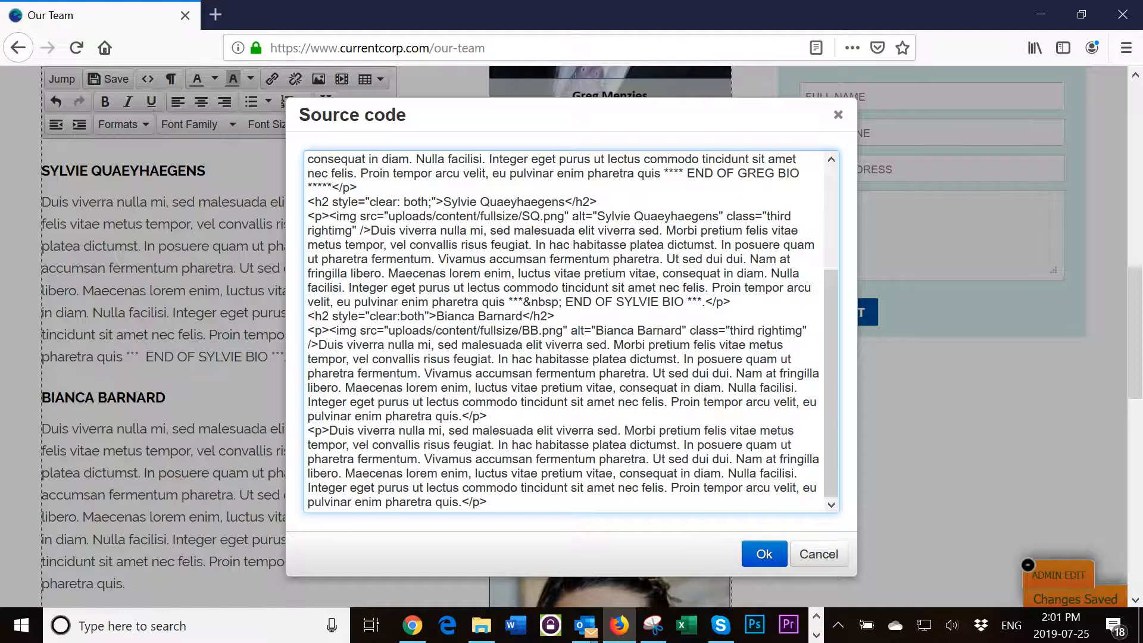
scroll(571, 327, "down", 2)
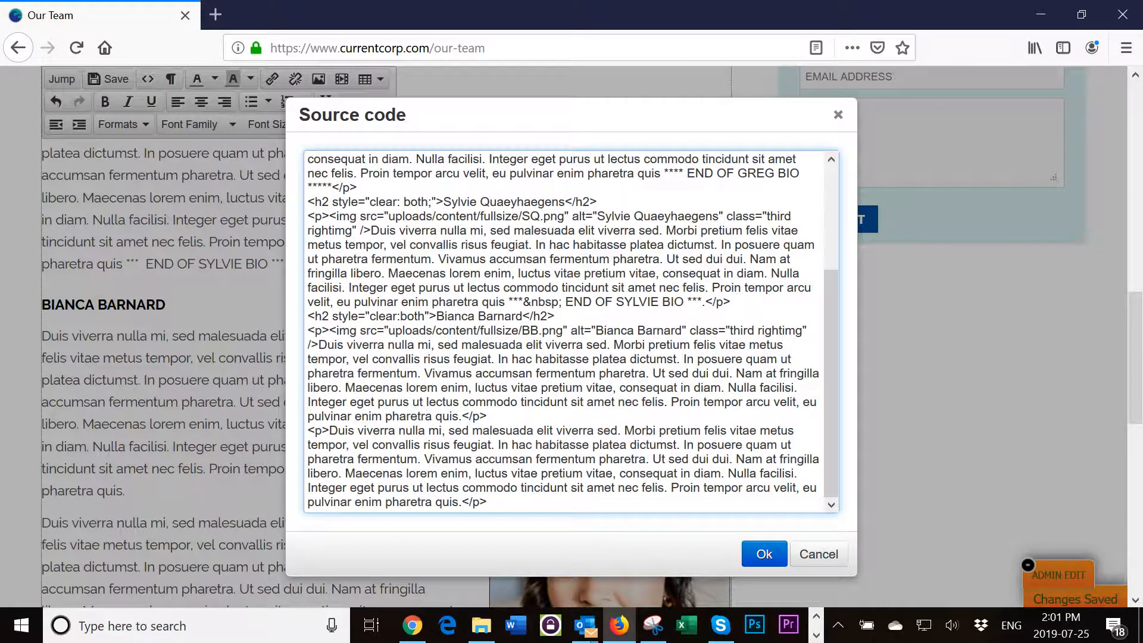
left_click(373, 359)
scroll(572, 333, "down", 2)
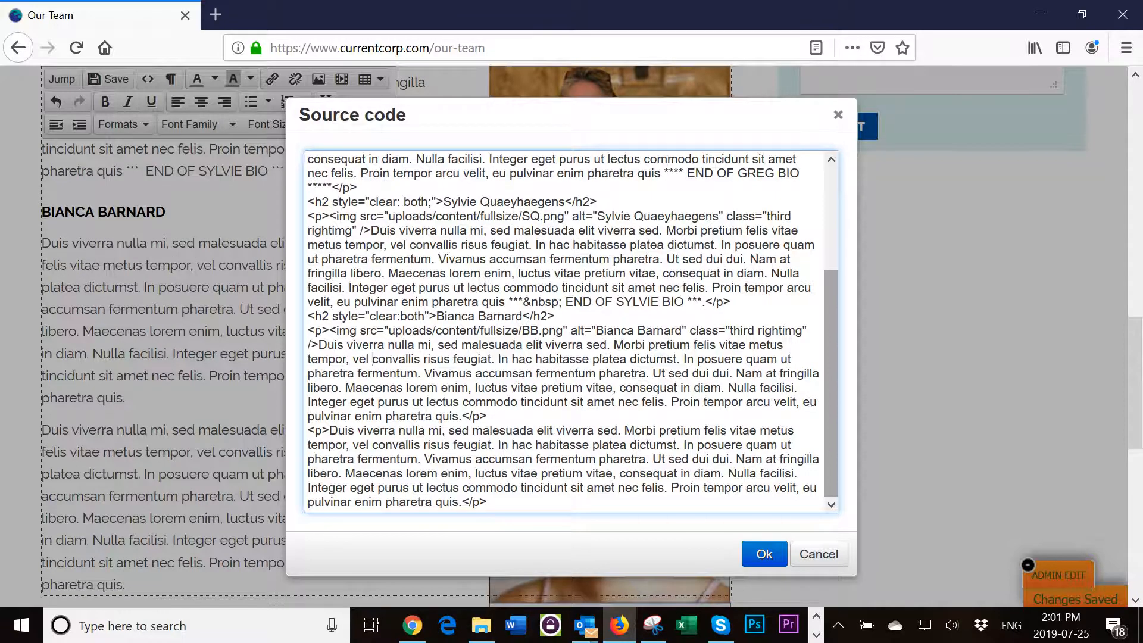
scroll(571, 333, "down", 2)
scroll(572, 333, "up", 3)
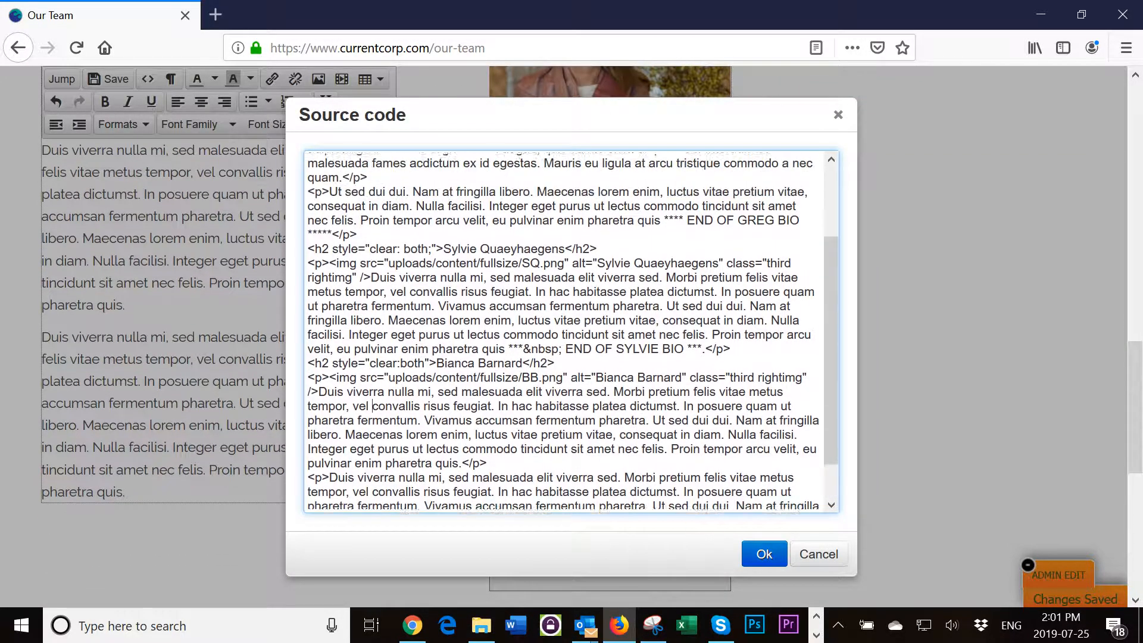
scroll(571, 334, "down", 3)
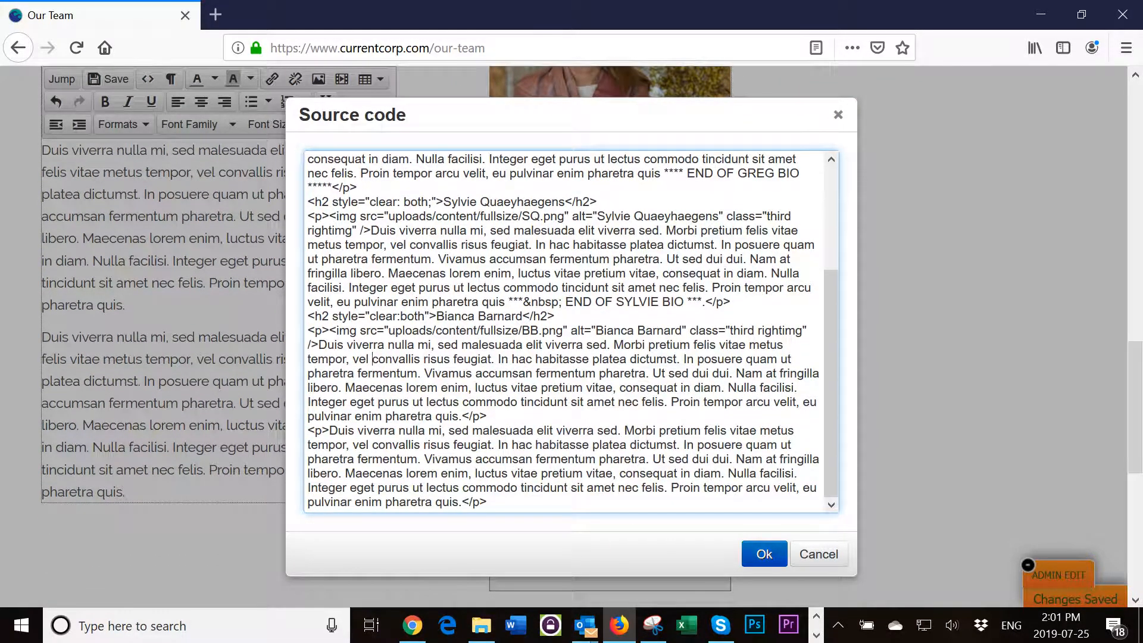
left_click(764, 554)
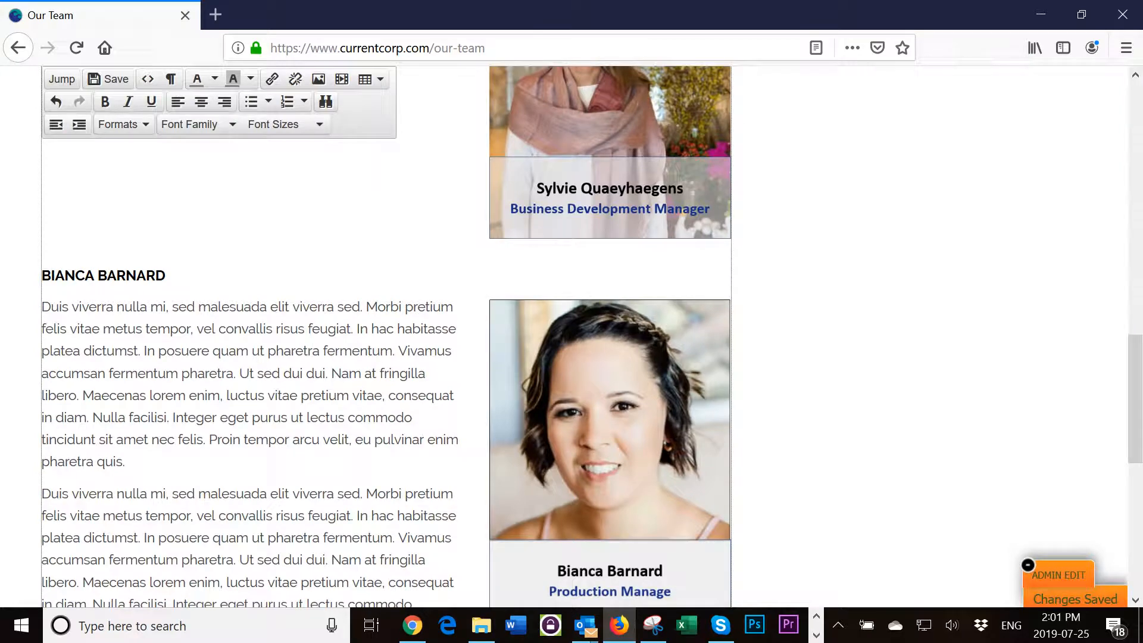
scroll(571, 334, "up", 5)
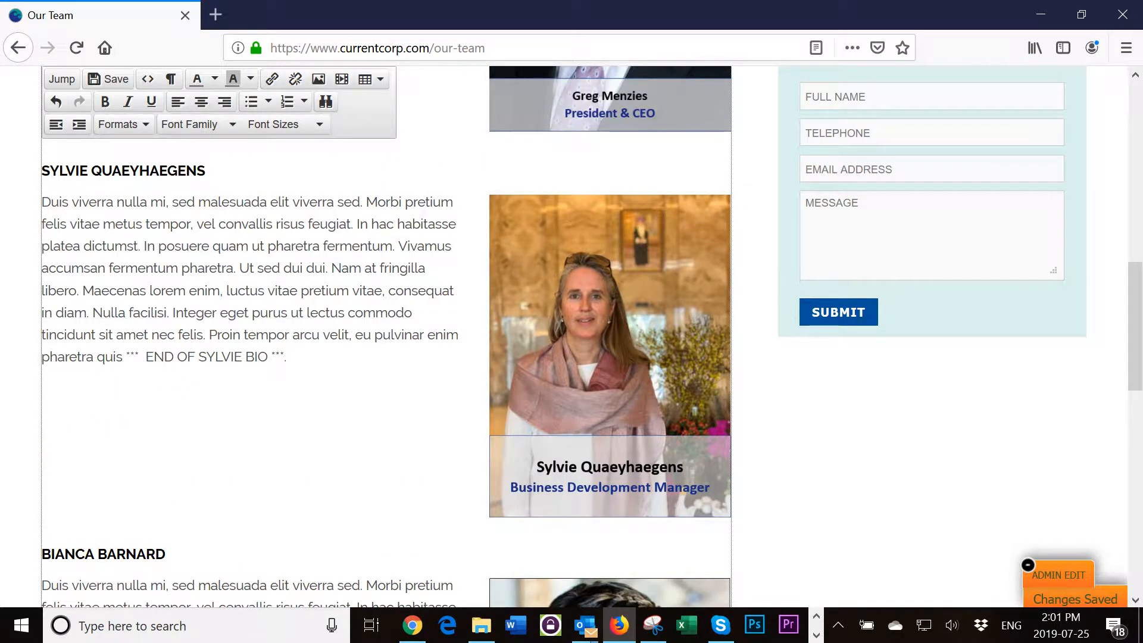
scroll(571, 333, "down", 2)
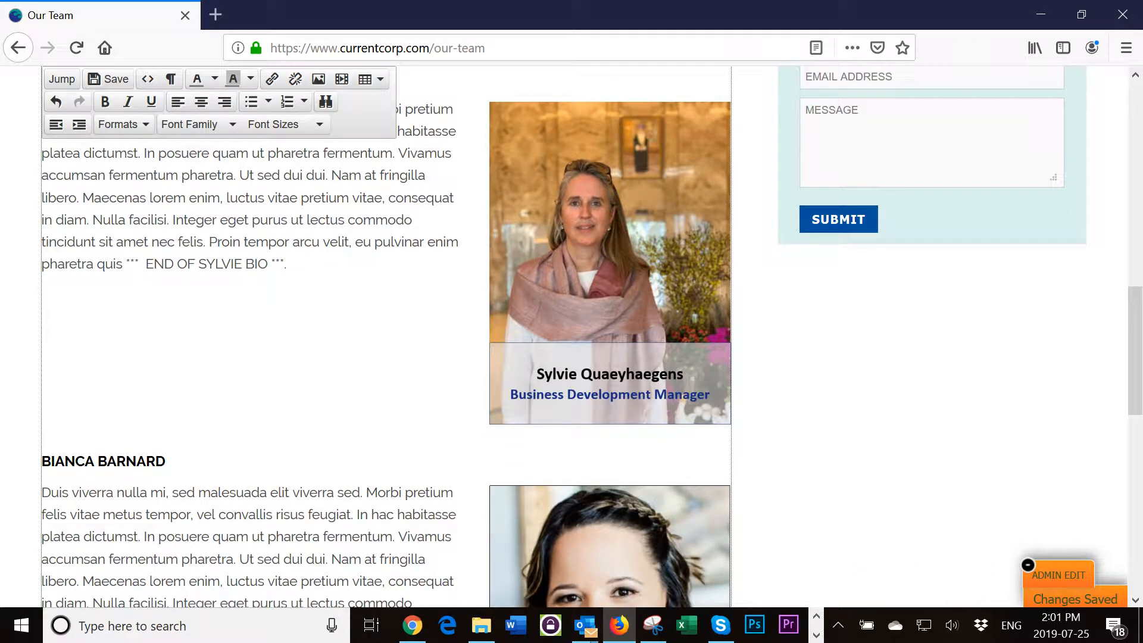
scroll(571, 333, "down", 3)
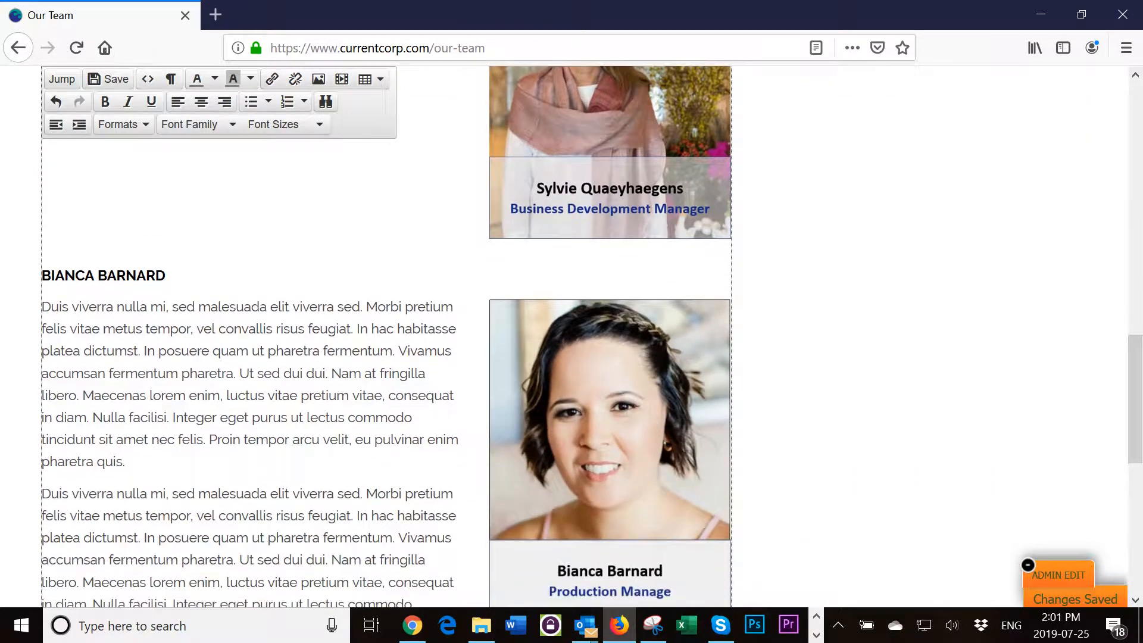